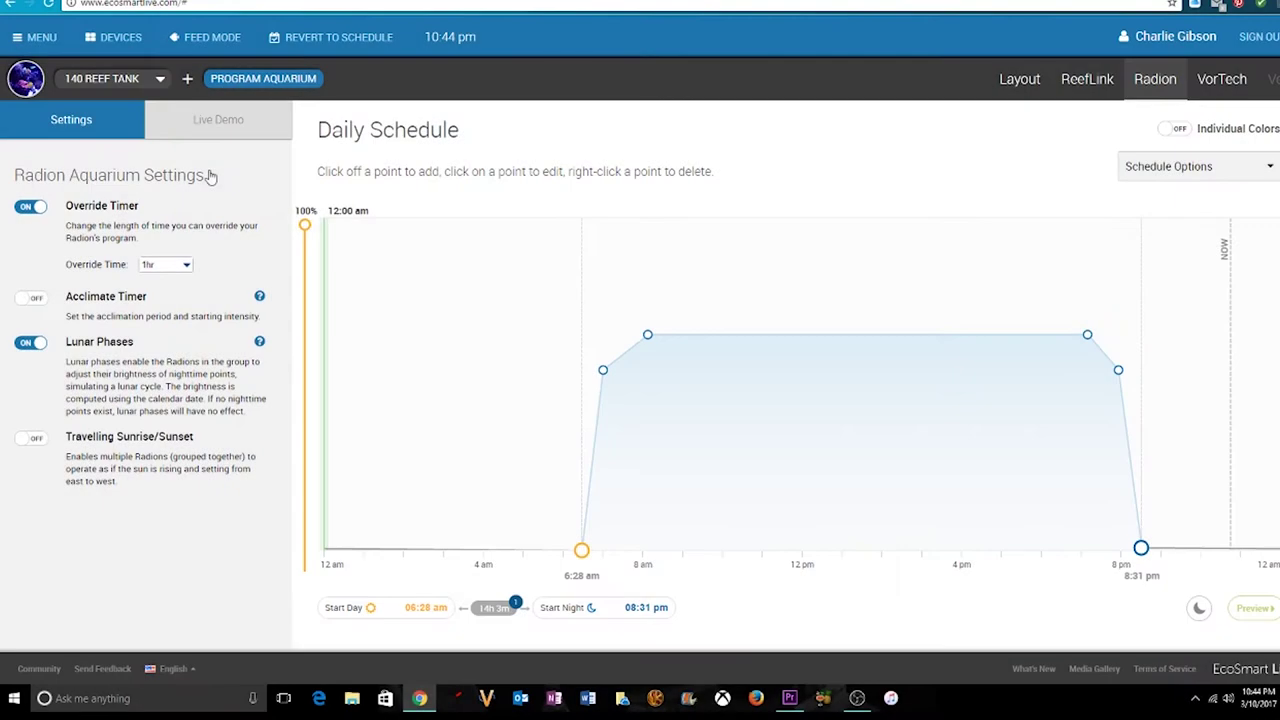
- Open the device manager, find new devices wirelessly and add the unnamed device to the 140 Reef Tank aquarium
click(121, 40)
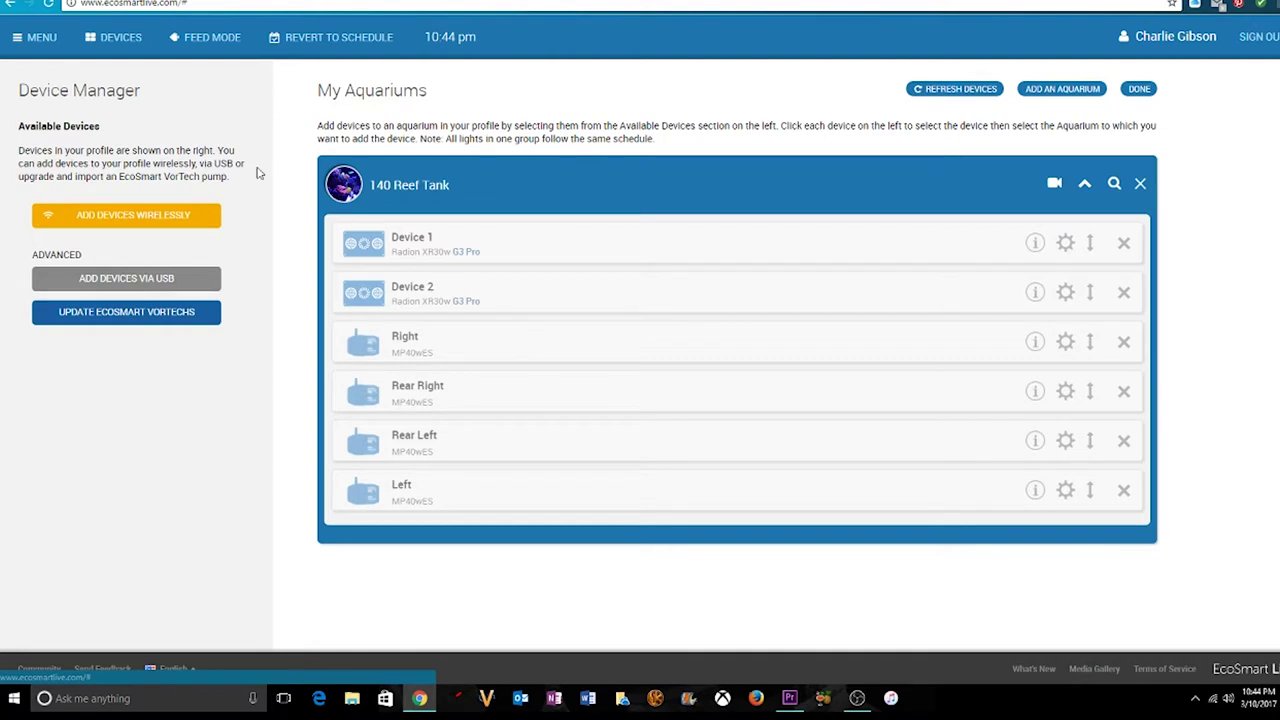
click(93, 218)
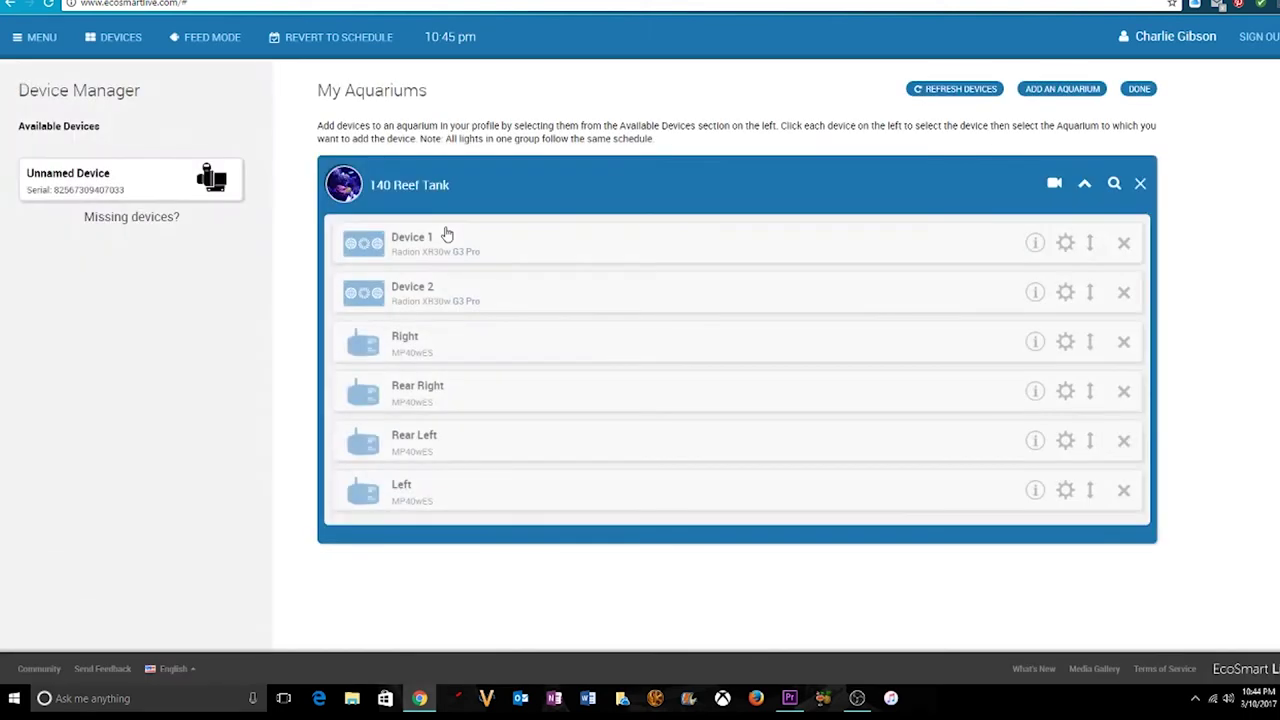
click(115, 183)
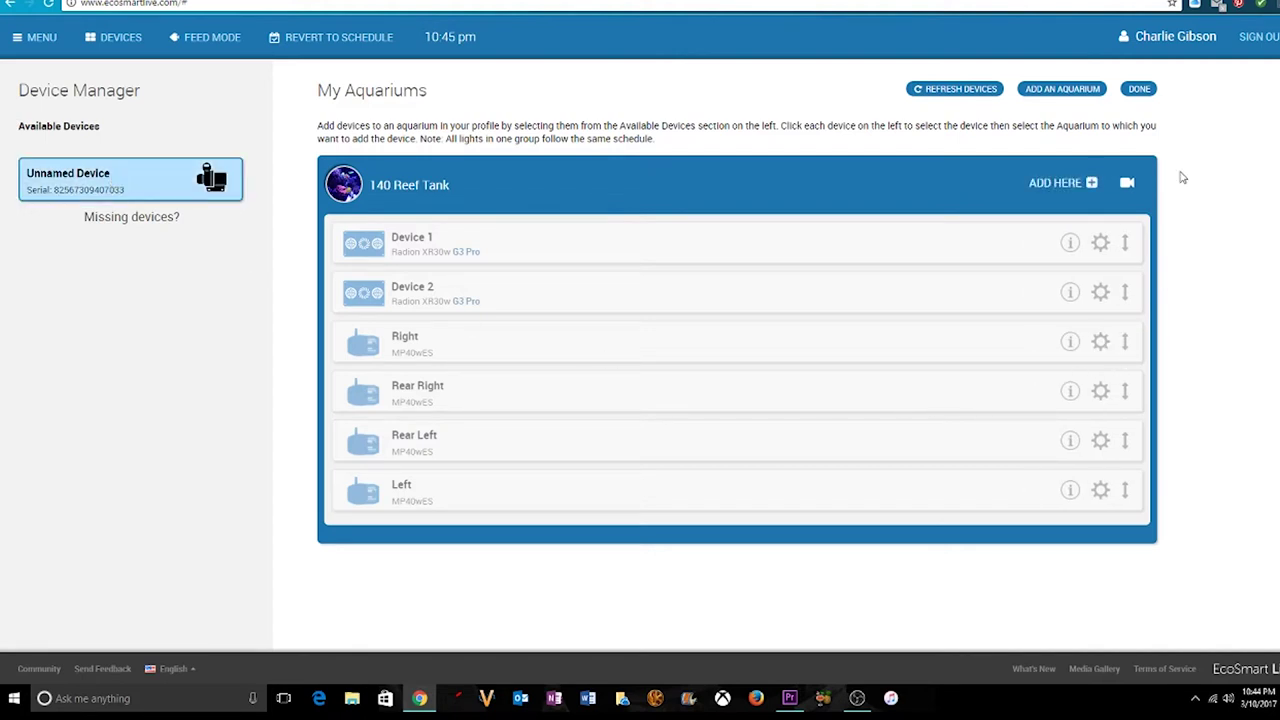
click(1093, 185)
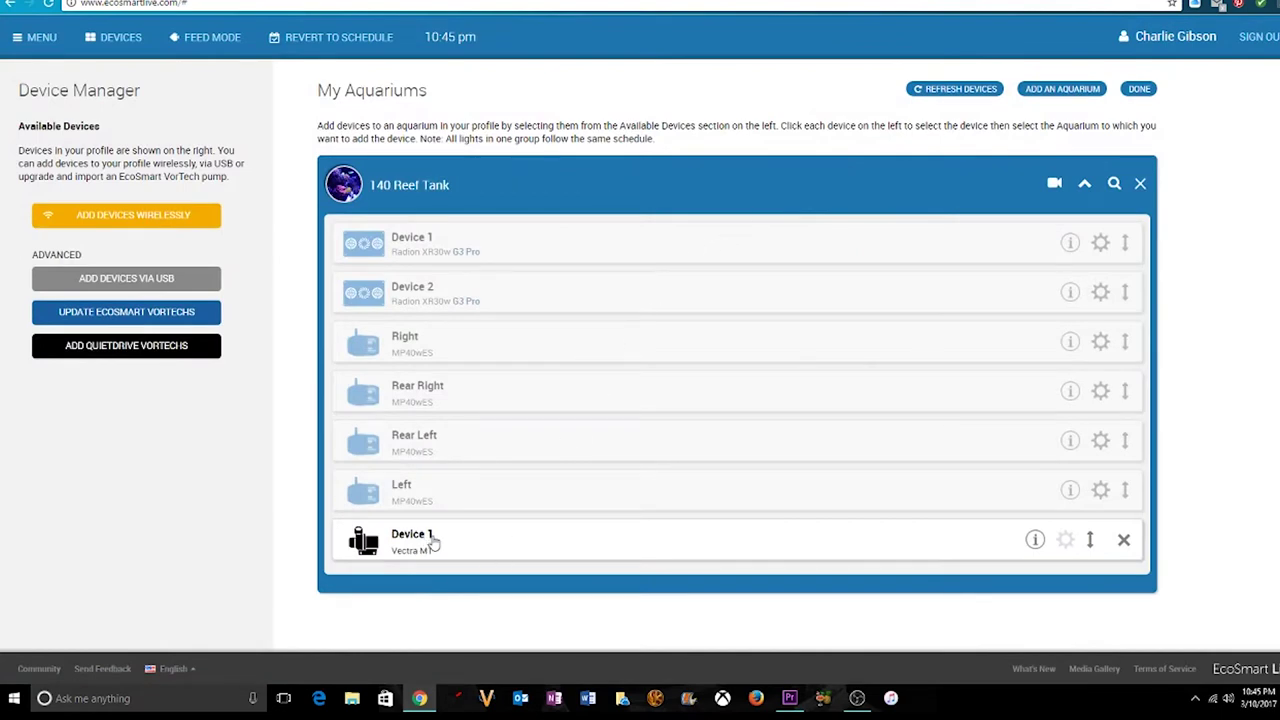
- Rename the newly added Vectra M1 device as Return Pump
click(433, 541)
key(BackSpace)
key(BackSpace)
key(BackSpace)
key(BackSpace)
key(BackSpace)
key(BackSpace)
key(BackSpace)
key(BackSpace)
text(Return Pump)
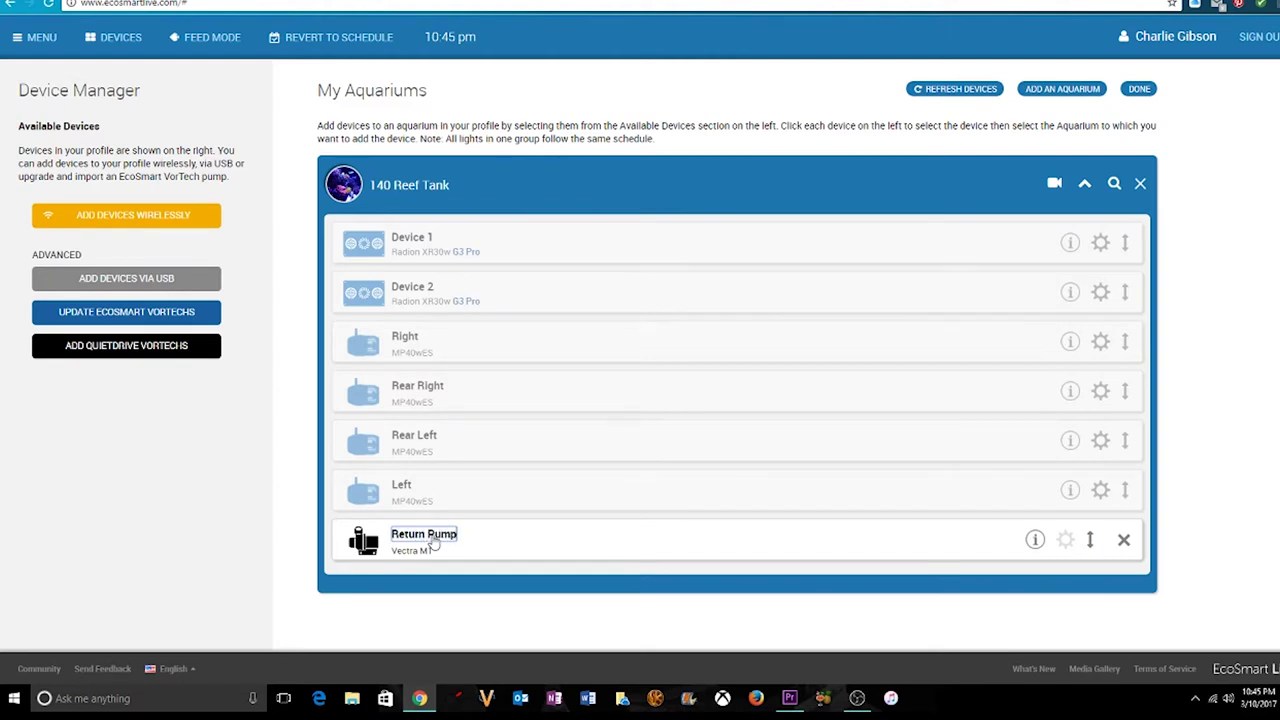
click(504, 547)
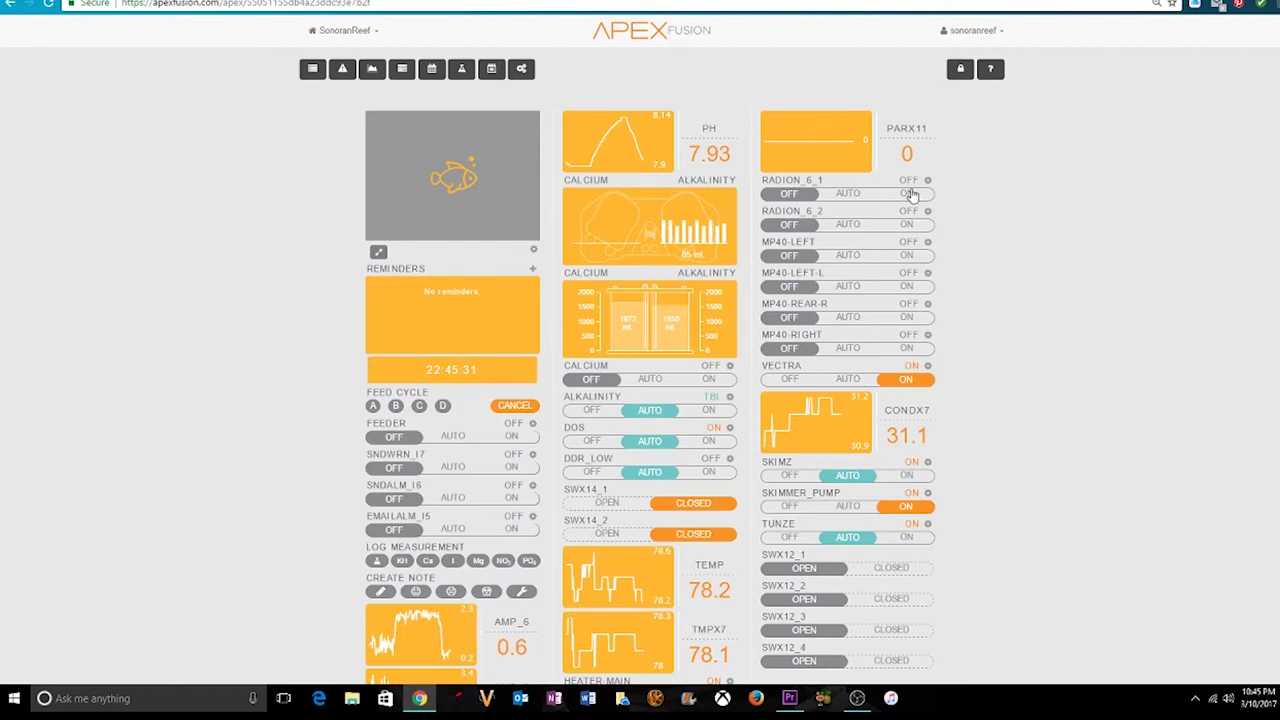
- In Apex Fusion, switch both Radion outlets and the four MP40 outlets to ON
click(910, 195)
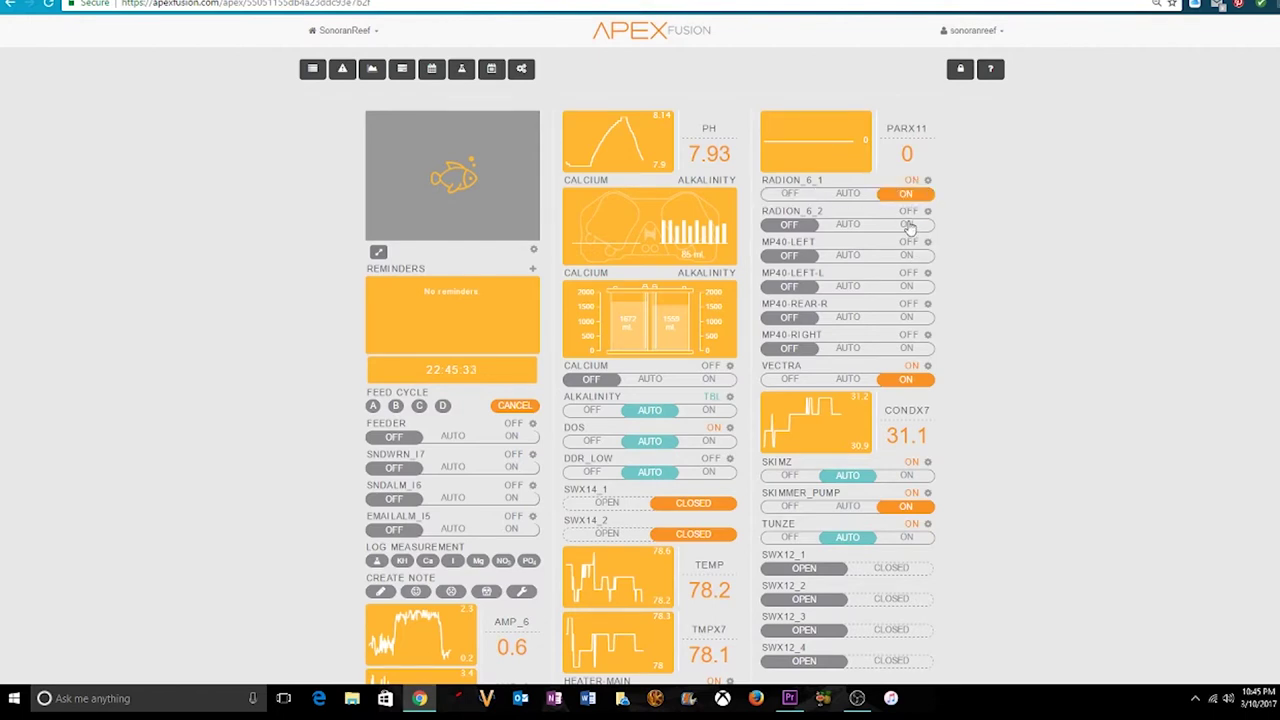
click(908, 225)
click(907, 256)
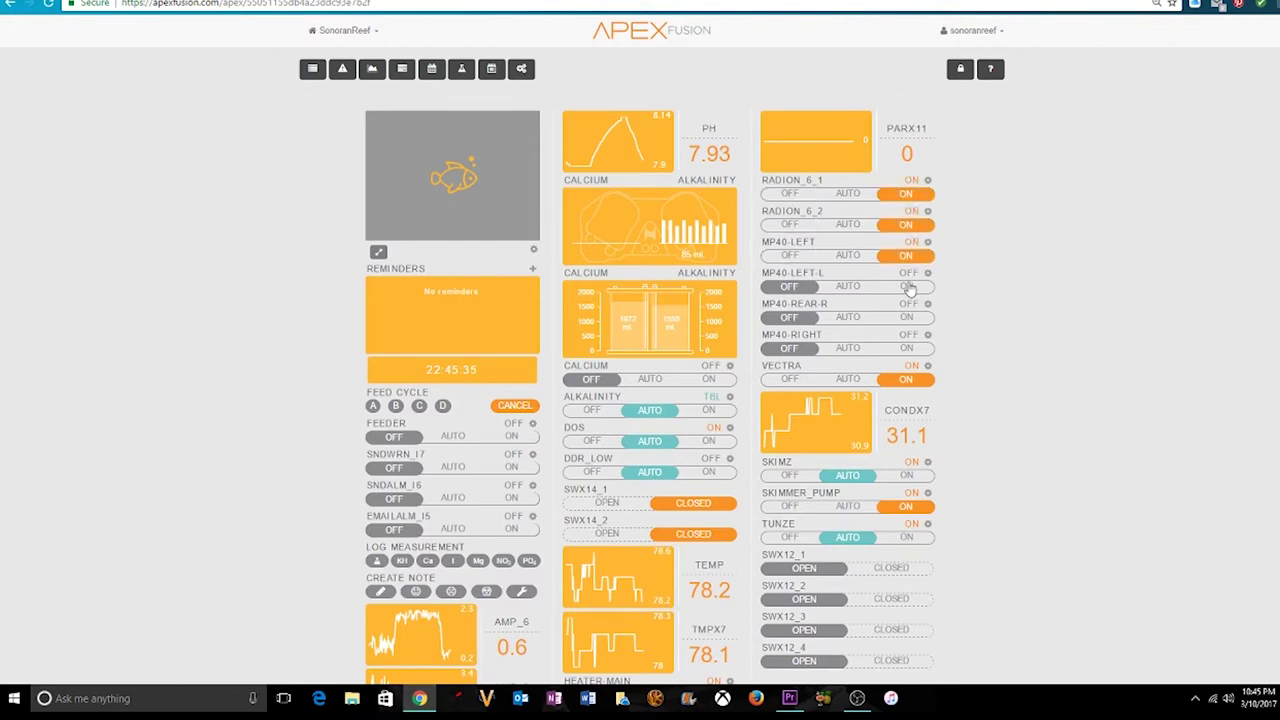
click(908, 287)
click(908, 317)
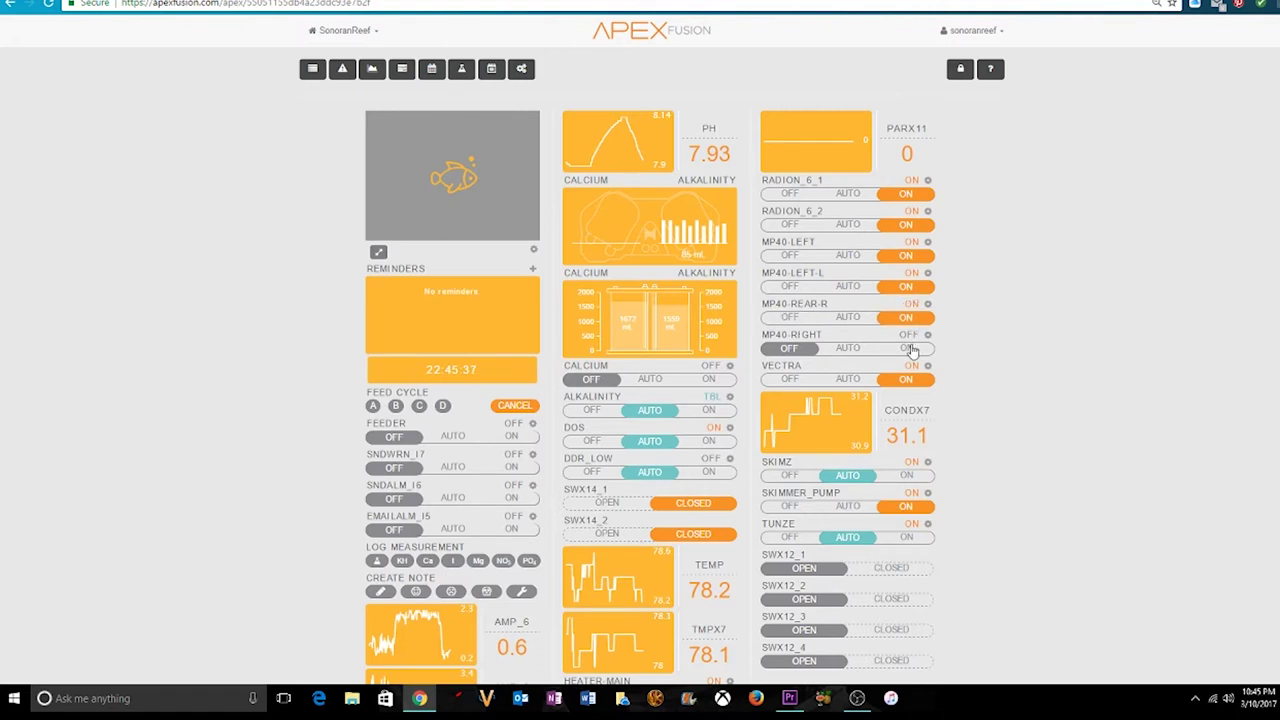
click(910, 349)
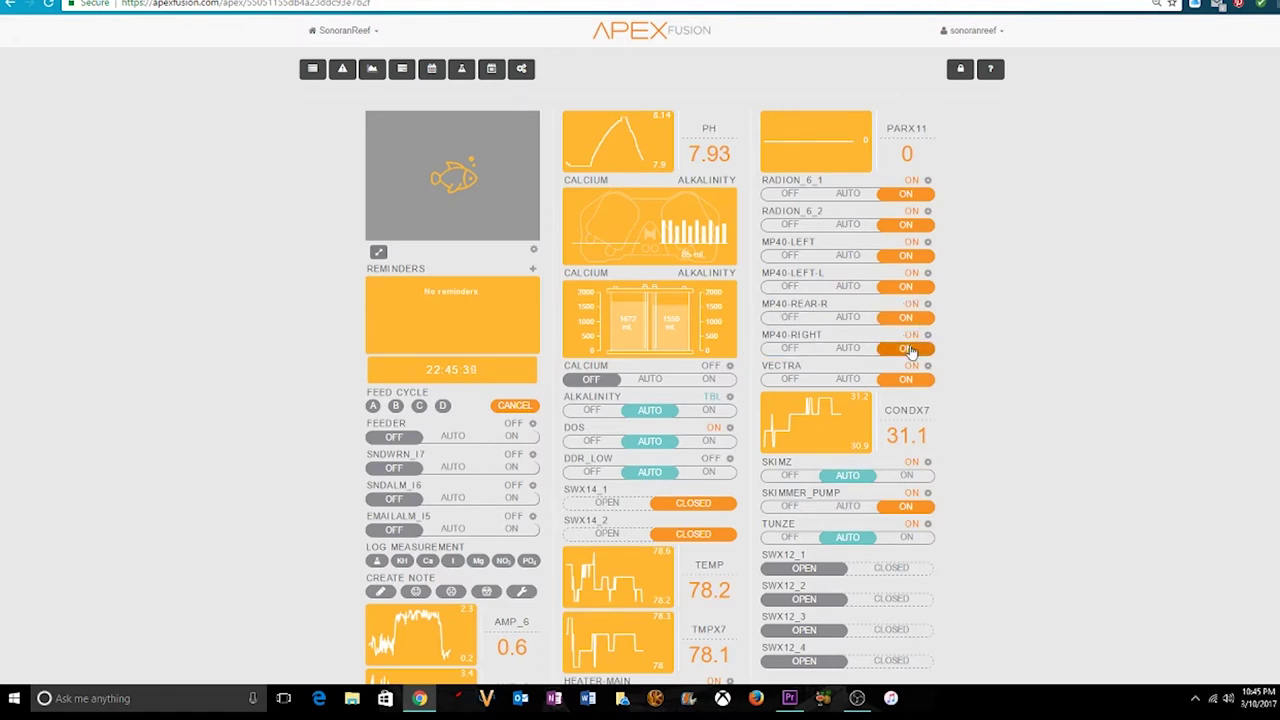
- Set both Radion outlets, the four MP40 outlets and the Vectra outlet to AUTO
click(856, 195)
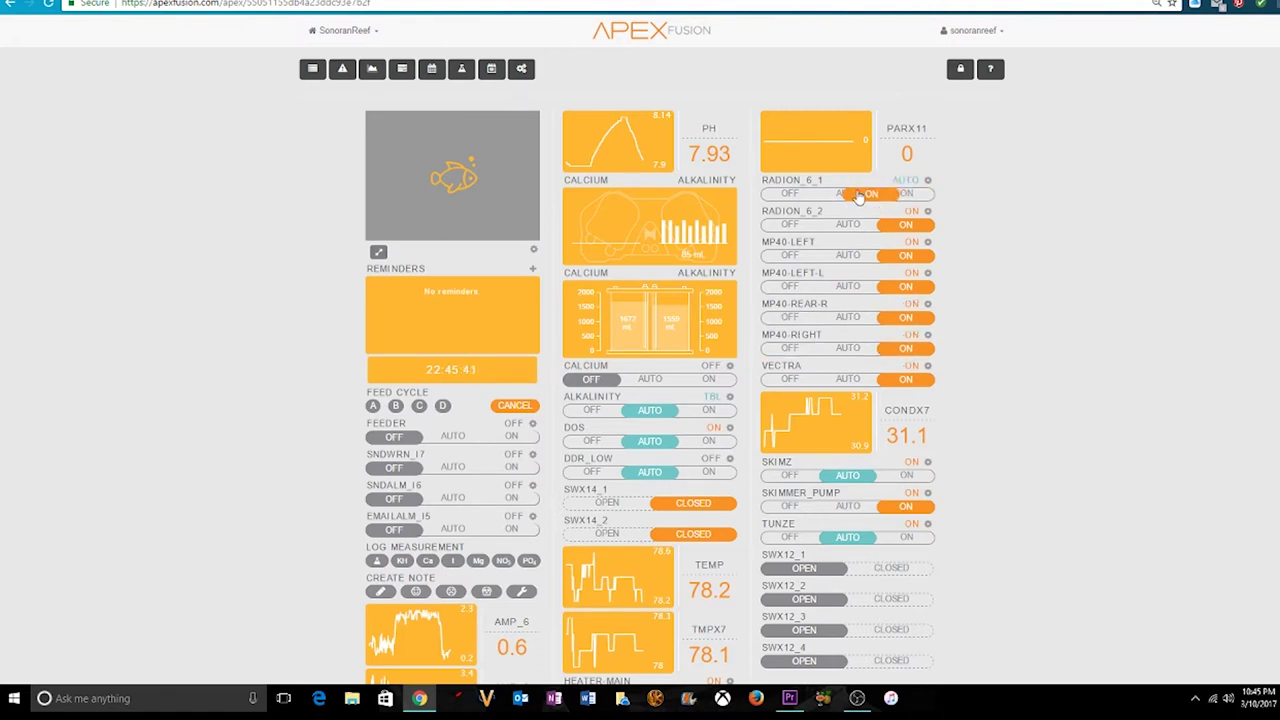
click(856, 225)
click(856, 257)
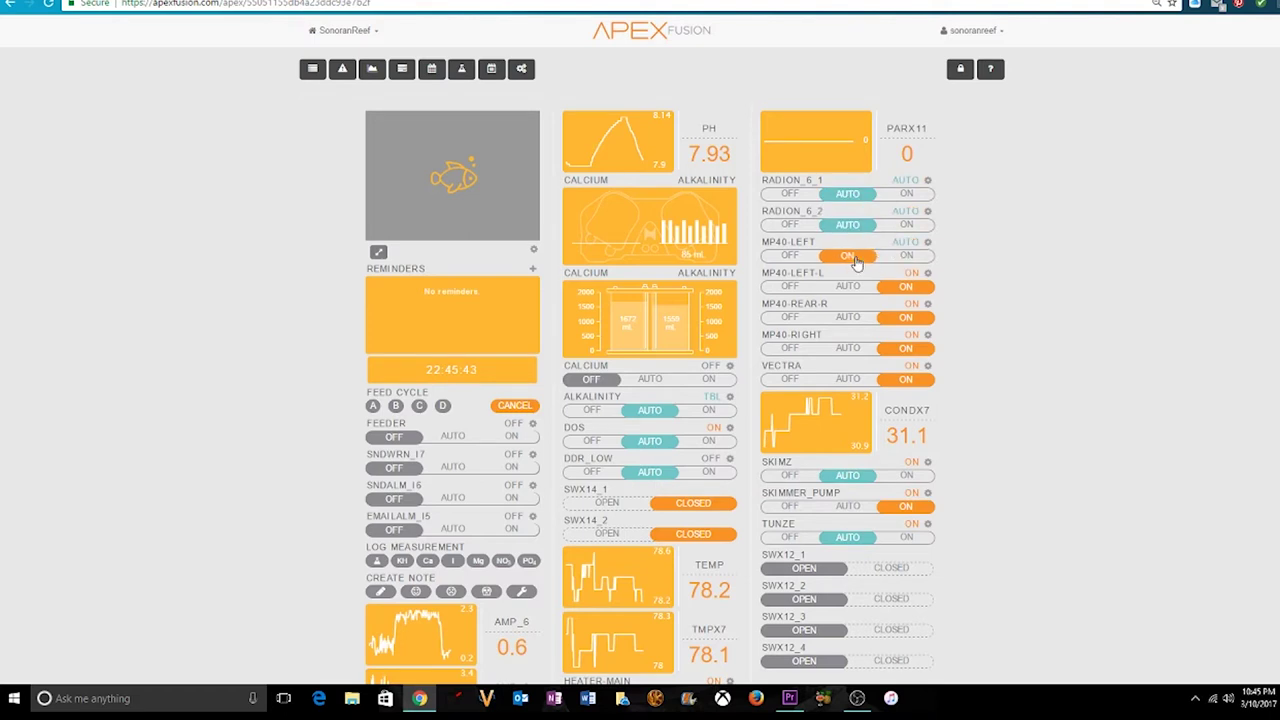
click(856, 287)
click(856, 318)
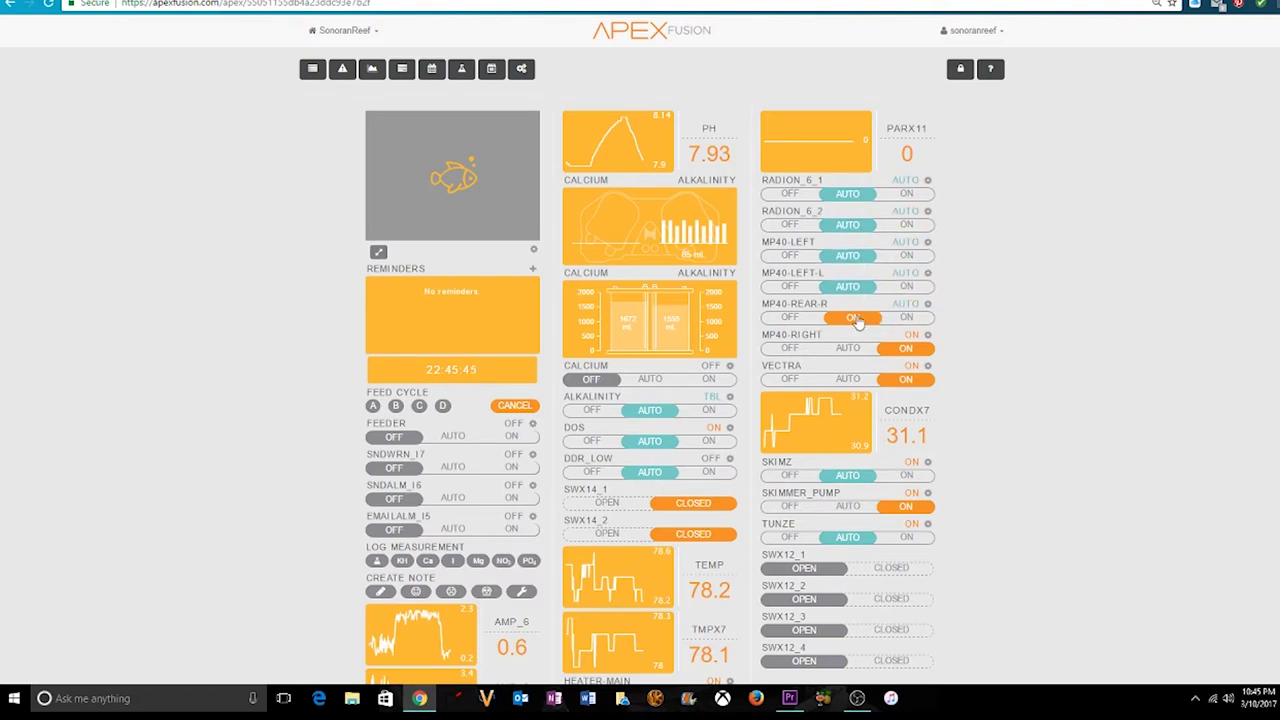
click(856, 349)
click(858, 380)
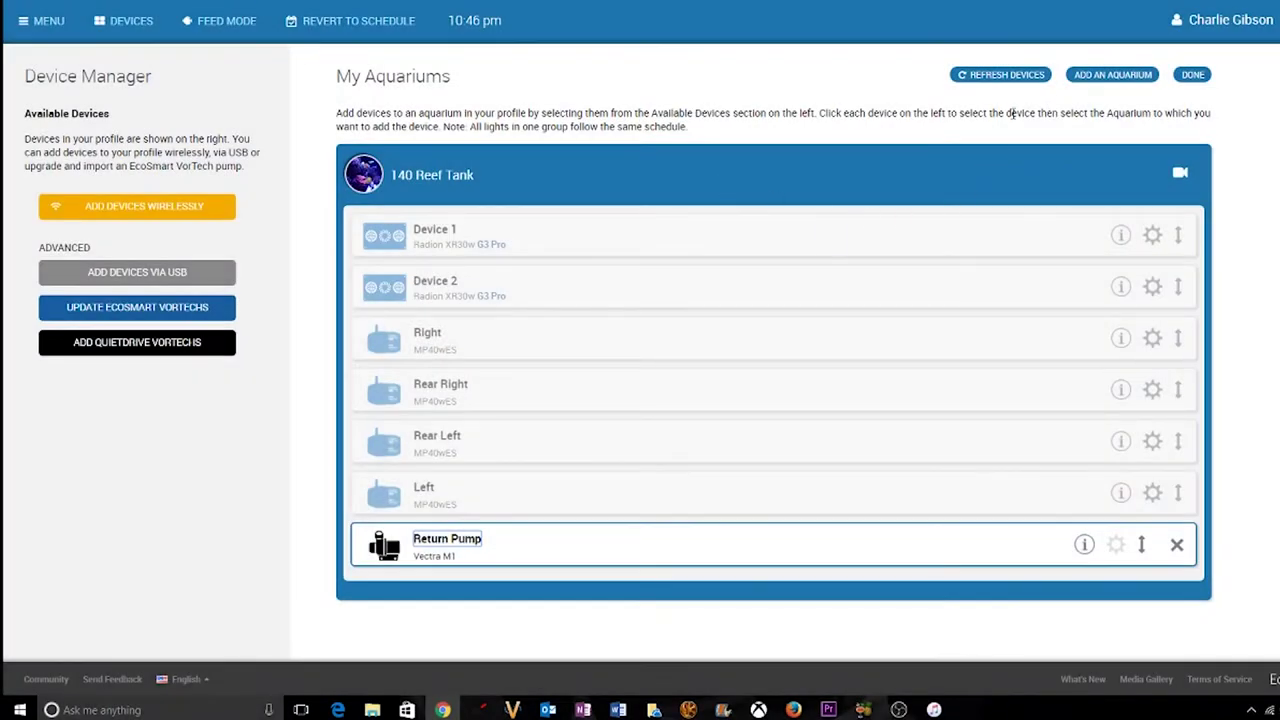
- Refresh the devices in EcoSmart Live, and switch outlets RADION_6_1 and RADION_6_2 to ON in Apex Fusion
click(1019, 79)
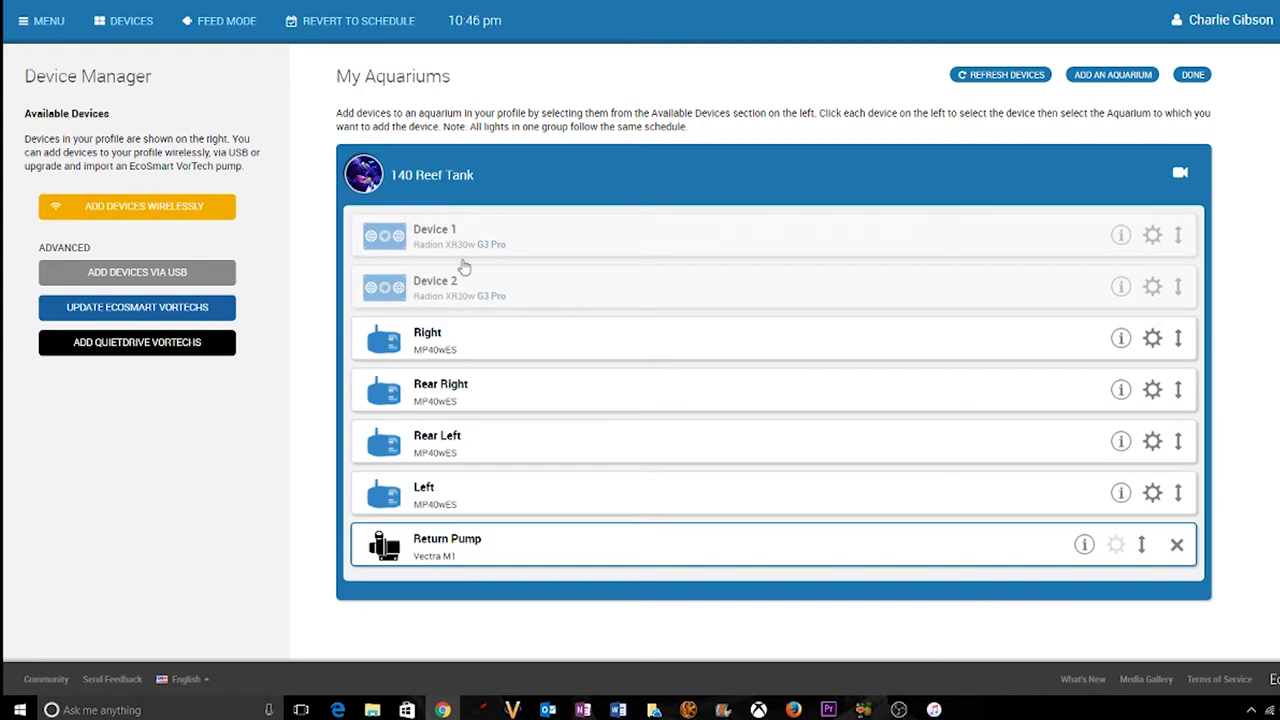
key(ctrl+Tab)
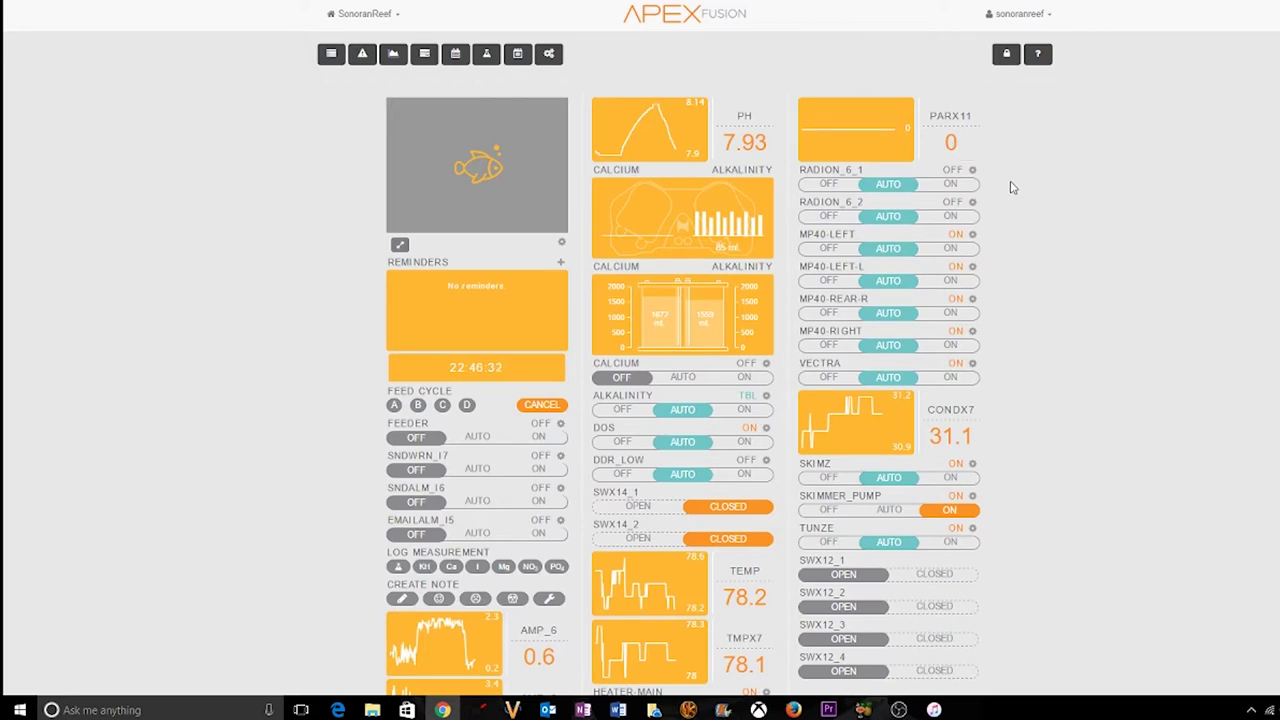
click(950, 185)
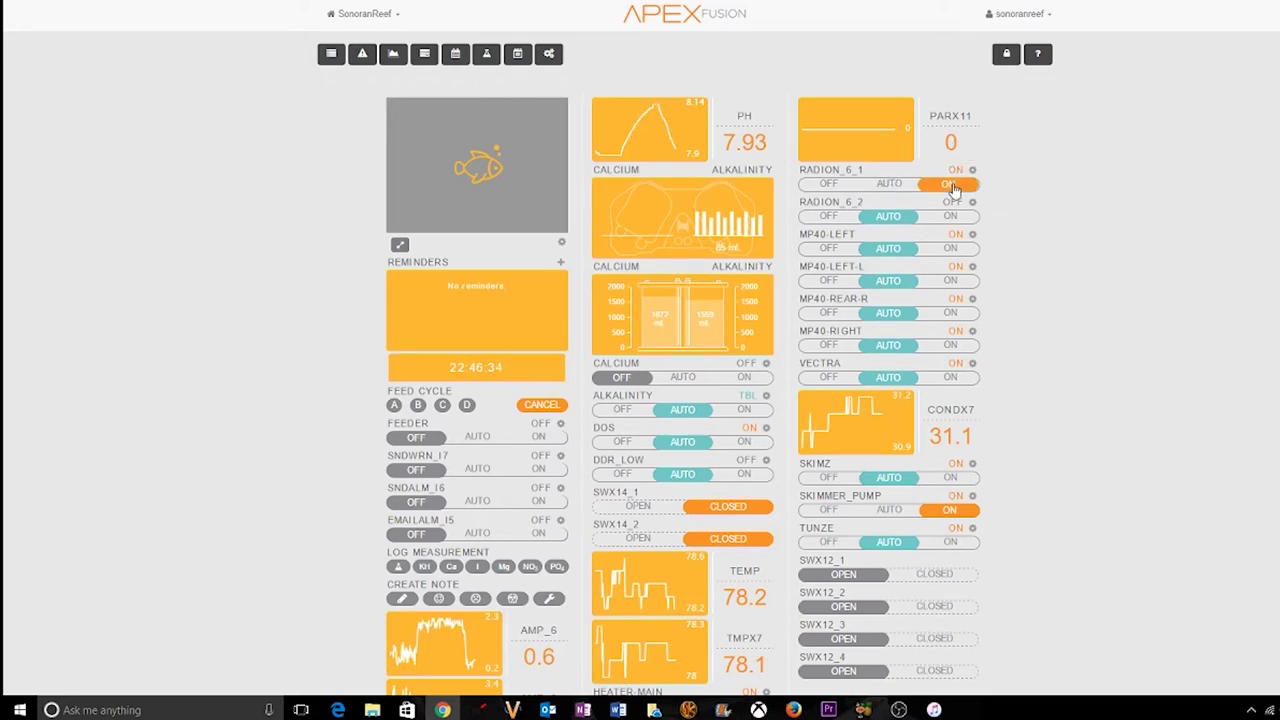
click(950, 217)
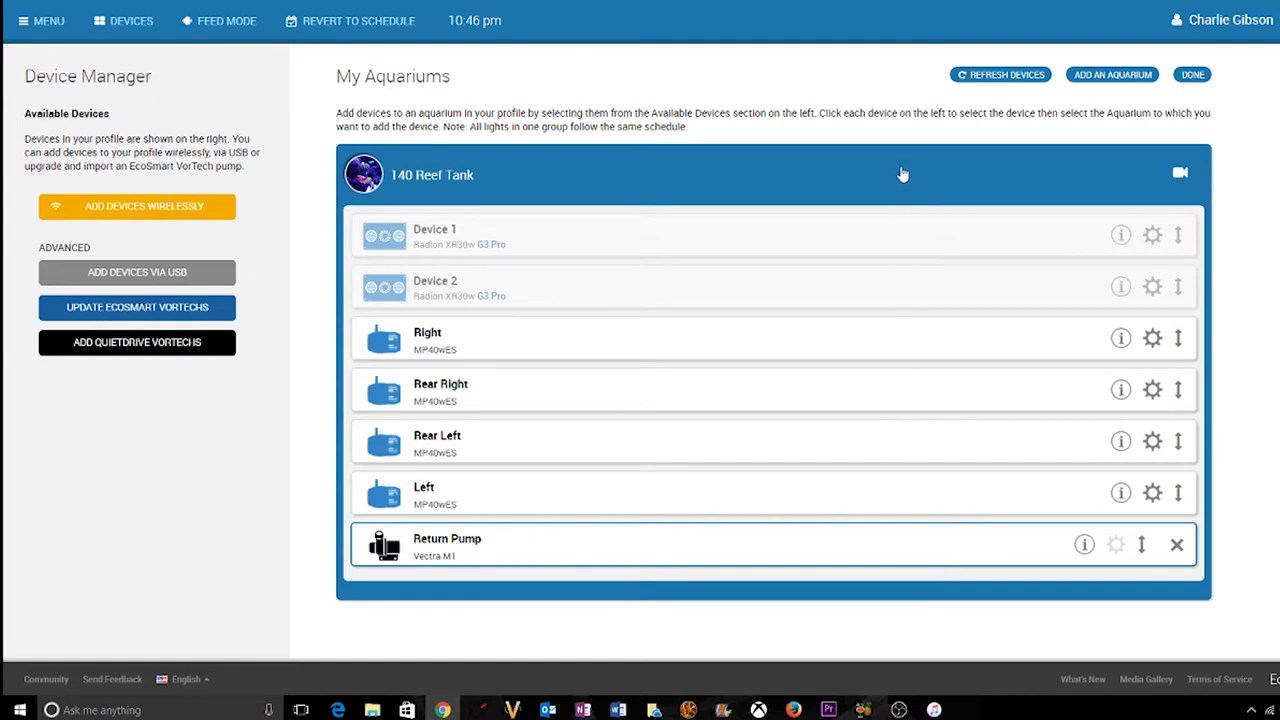
- Back in EcoSmart Live, refresh the aquarium's devices and finish managing them
click(998, 76)
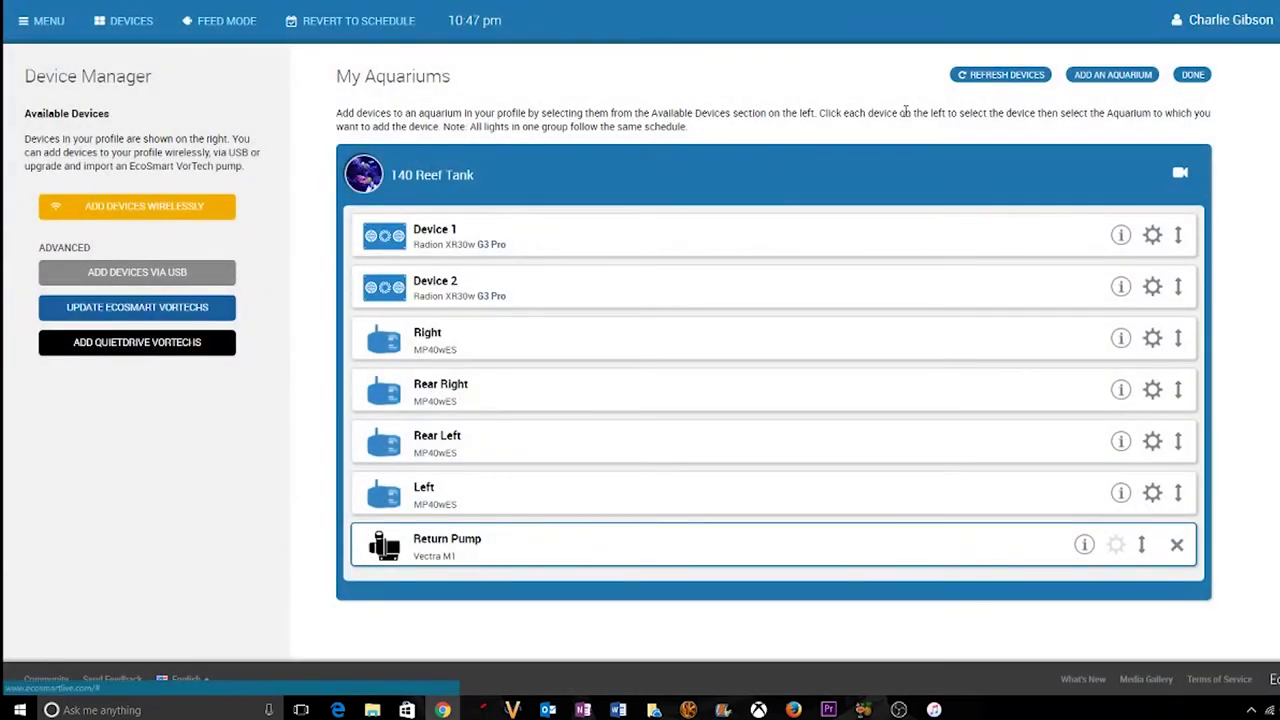
click(1196, 76)
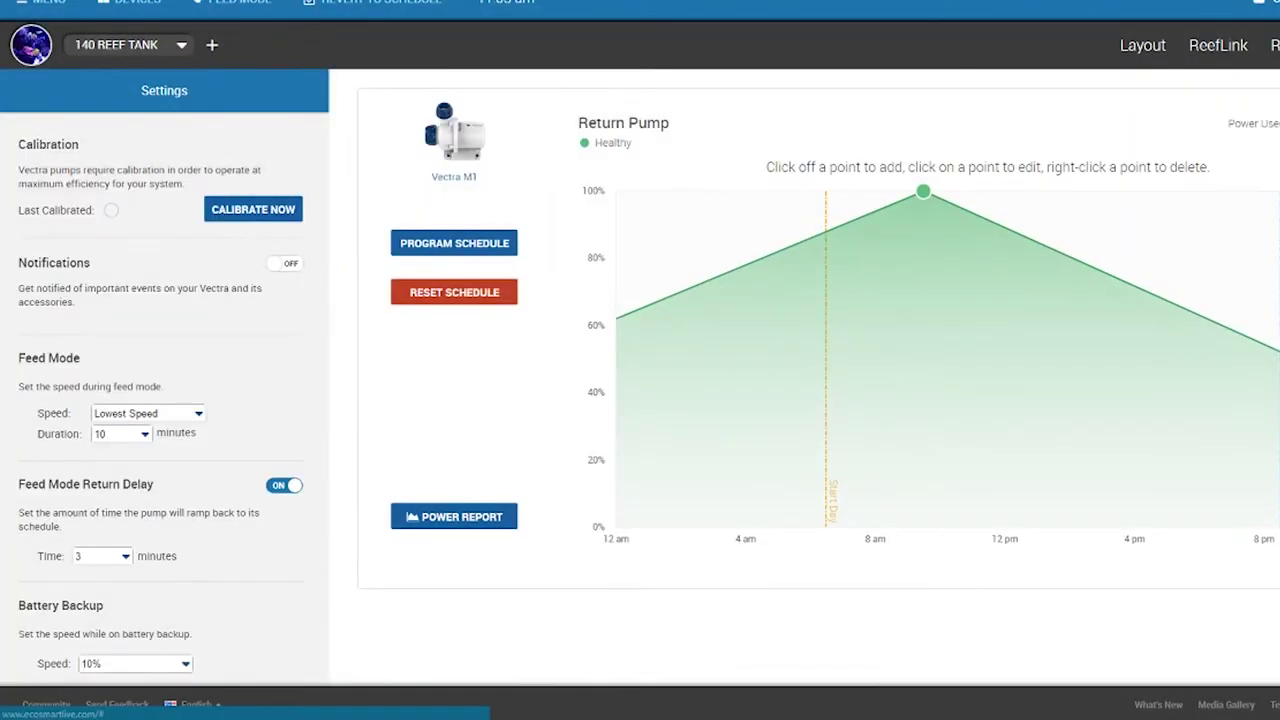
- Start the Return Pump's Vectra calibration, stop the downward ramp at the no-flow point and save that point
click(255, 218)
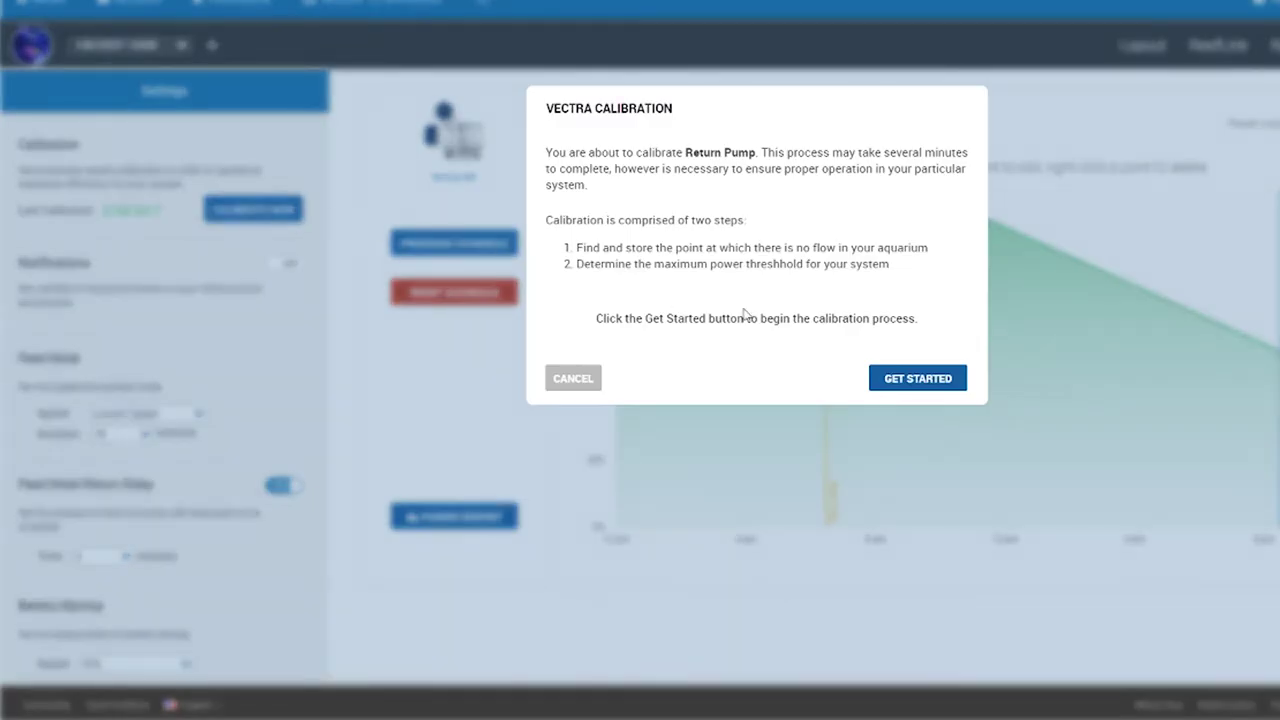
click(910, 379)
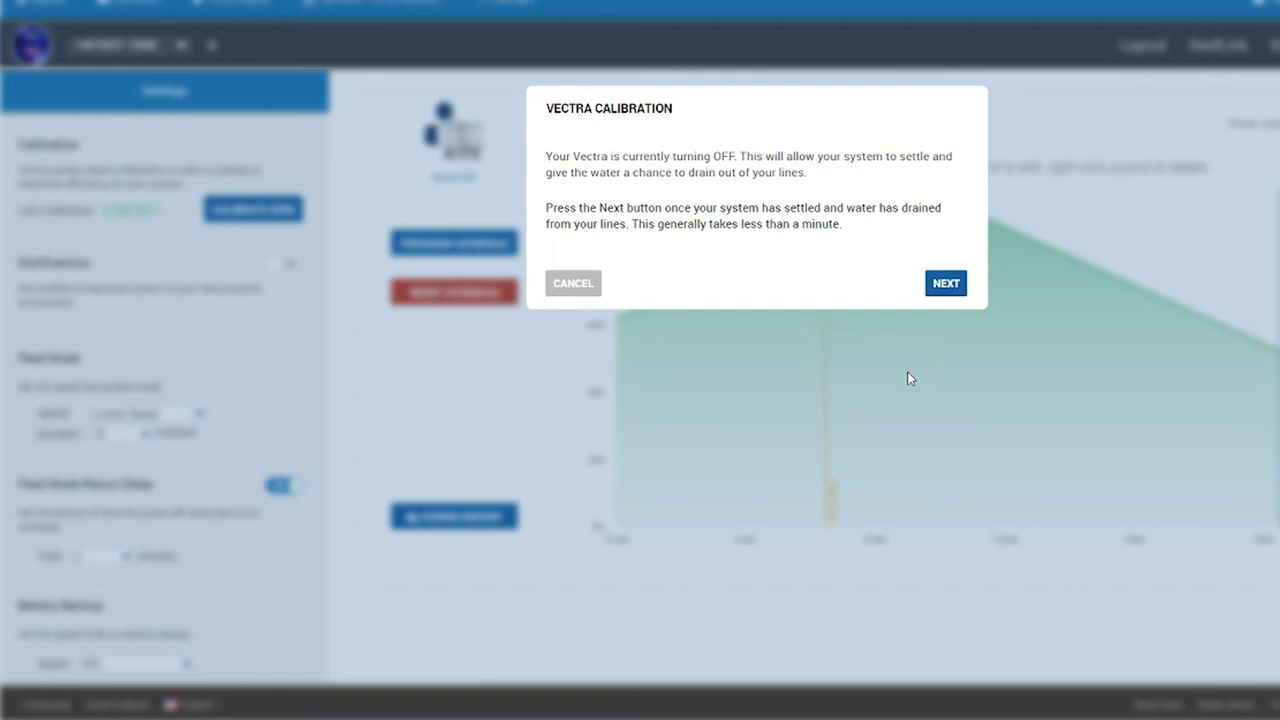
click(946, 285)
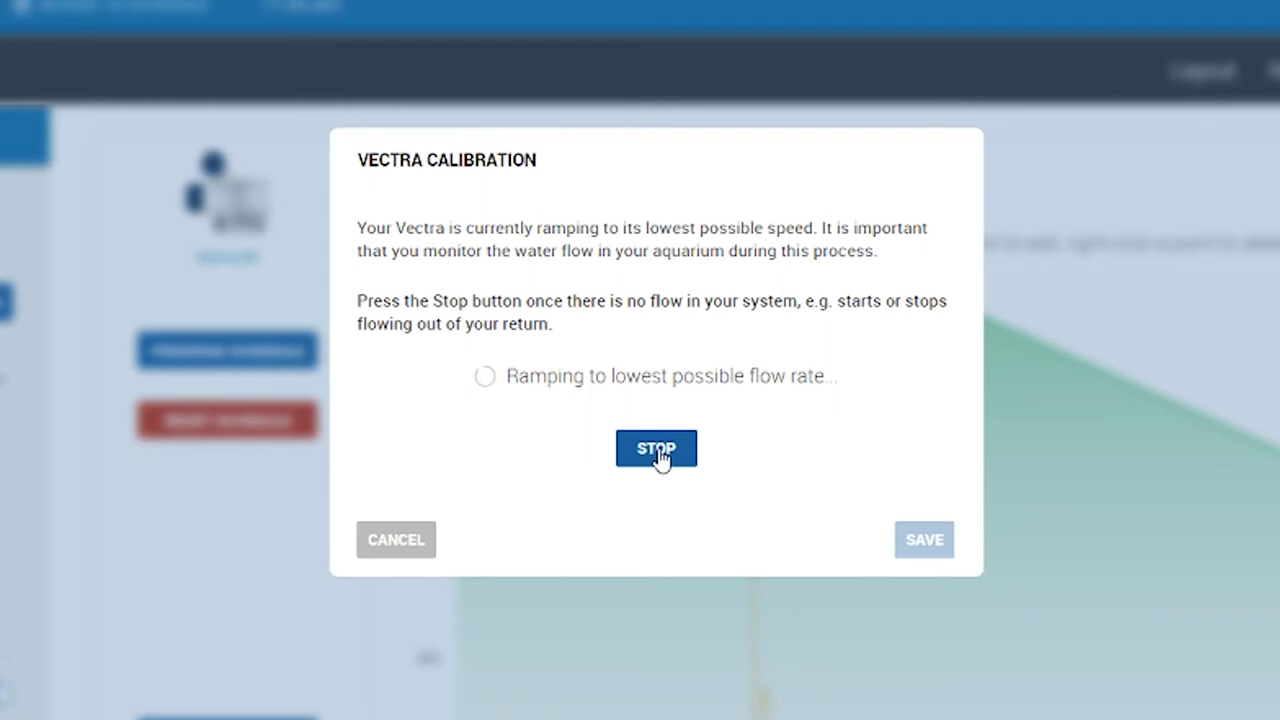
click(659, 452)
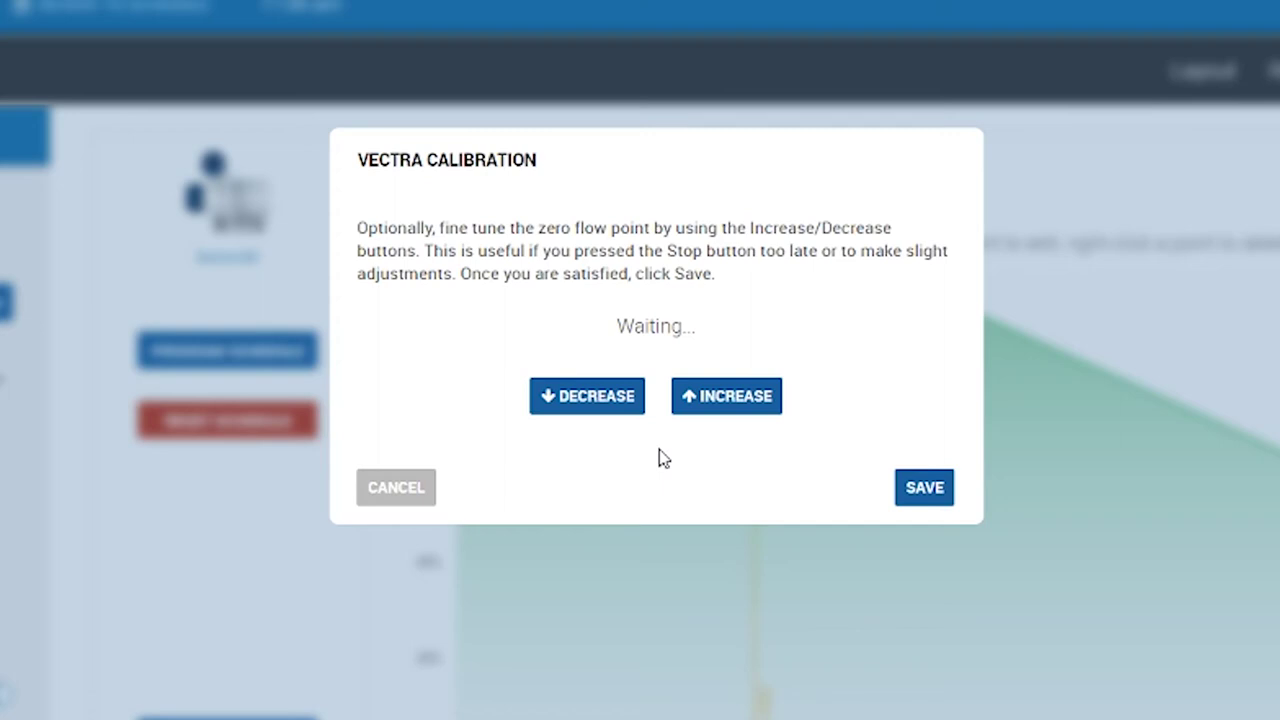
click(925, 490)
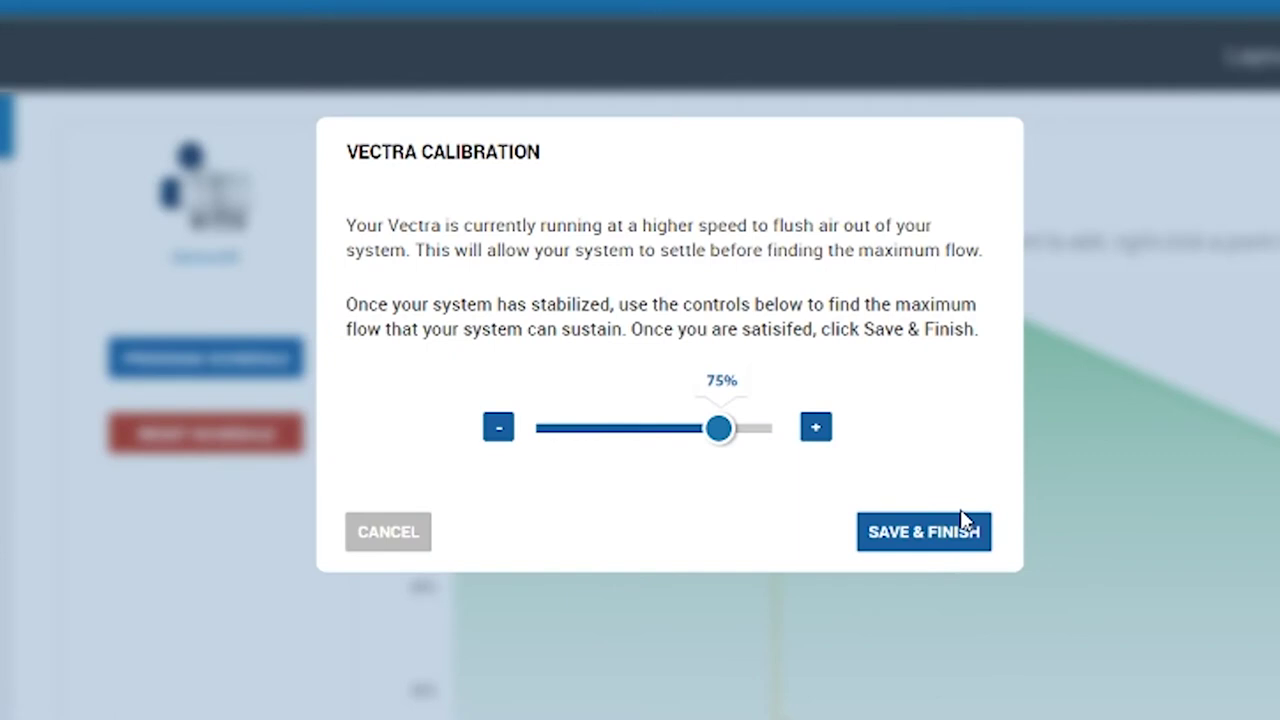
- Raise the maximum sustainable flow to the highest setting, save and finish the calibration, and acknowledge the notice
click(724, 430)
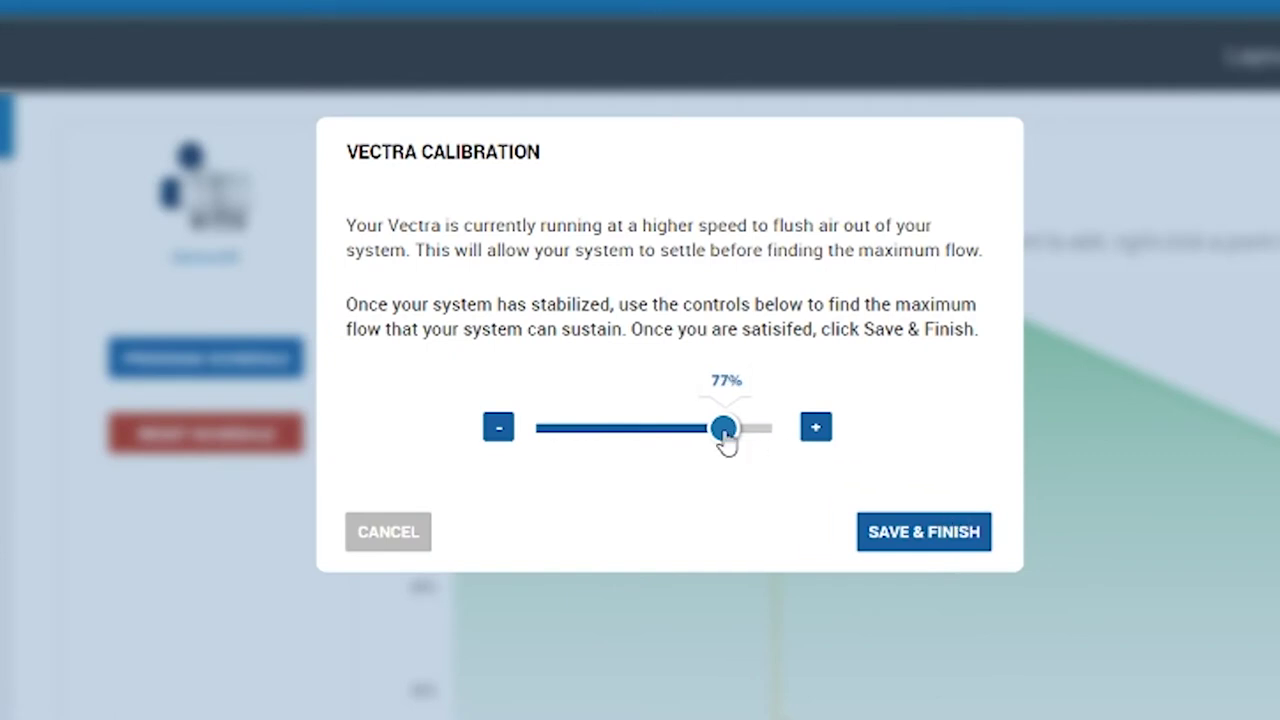
drag(724, 432, 800, 447)
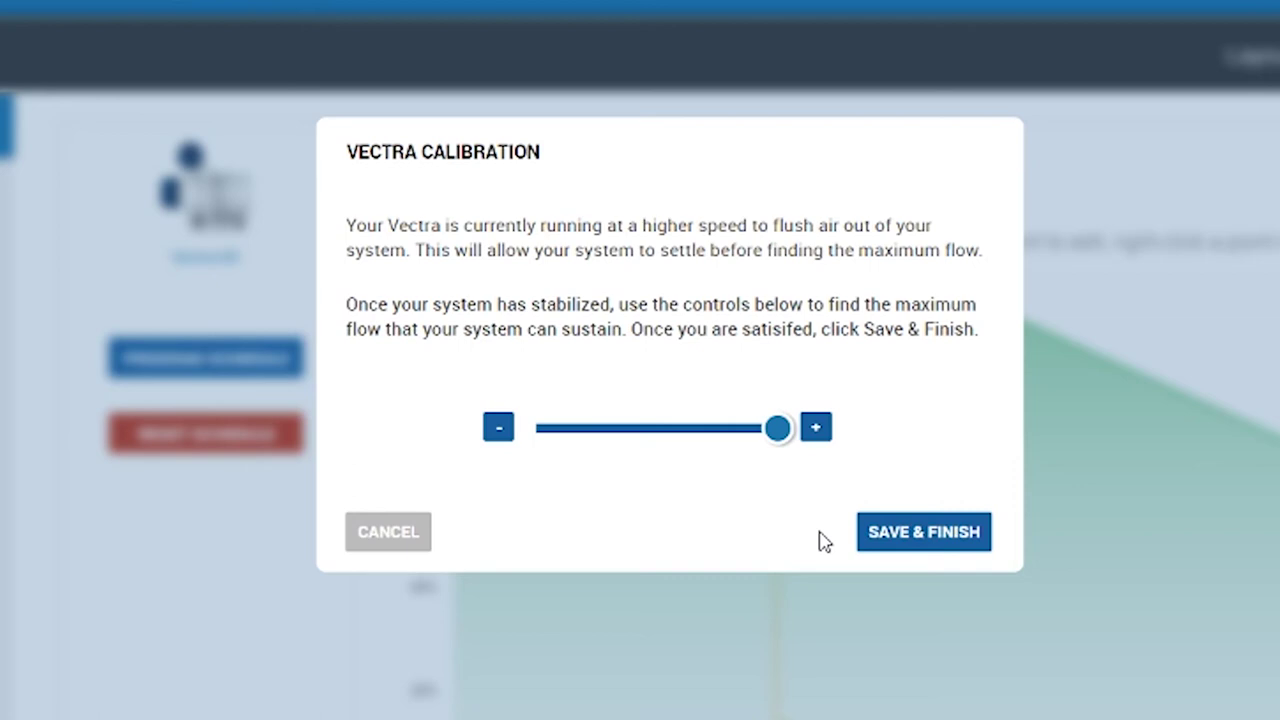
click(886, 546)
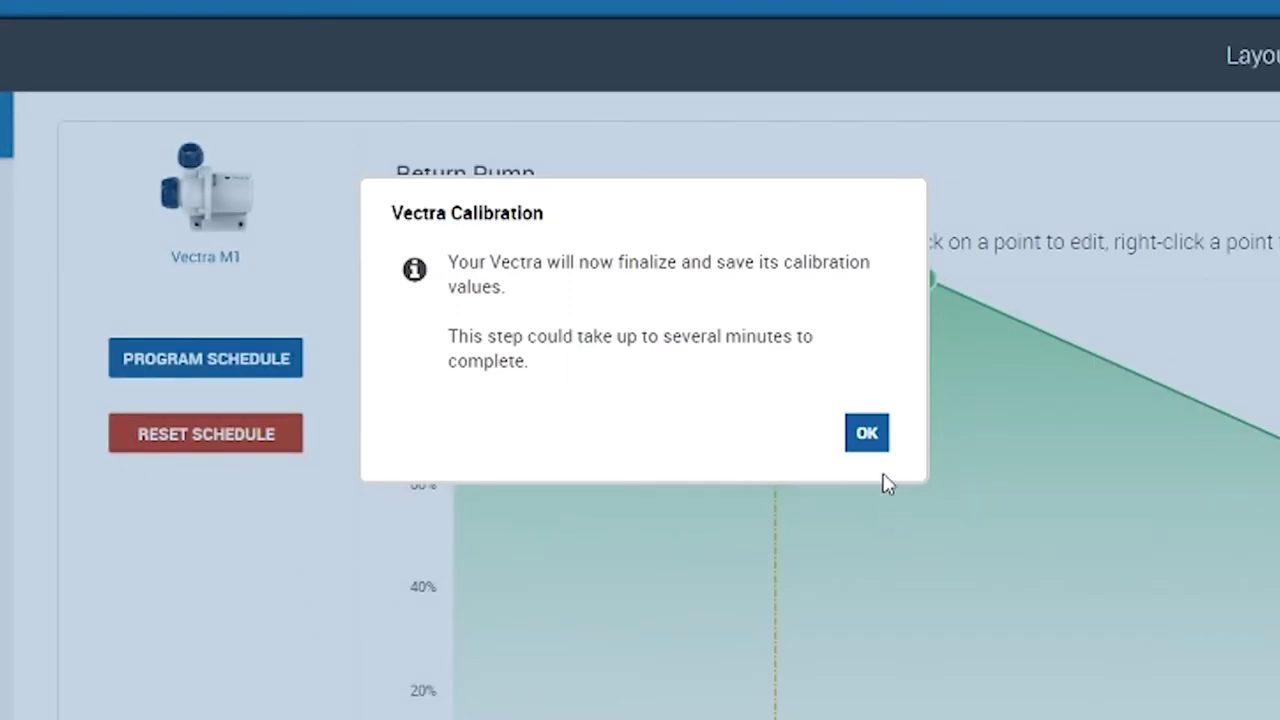
click(866, 434)
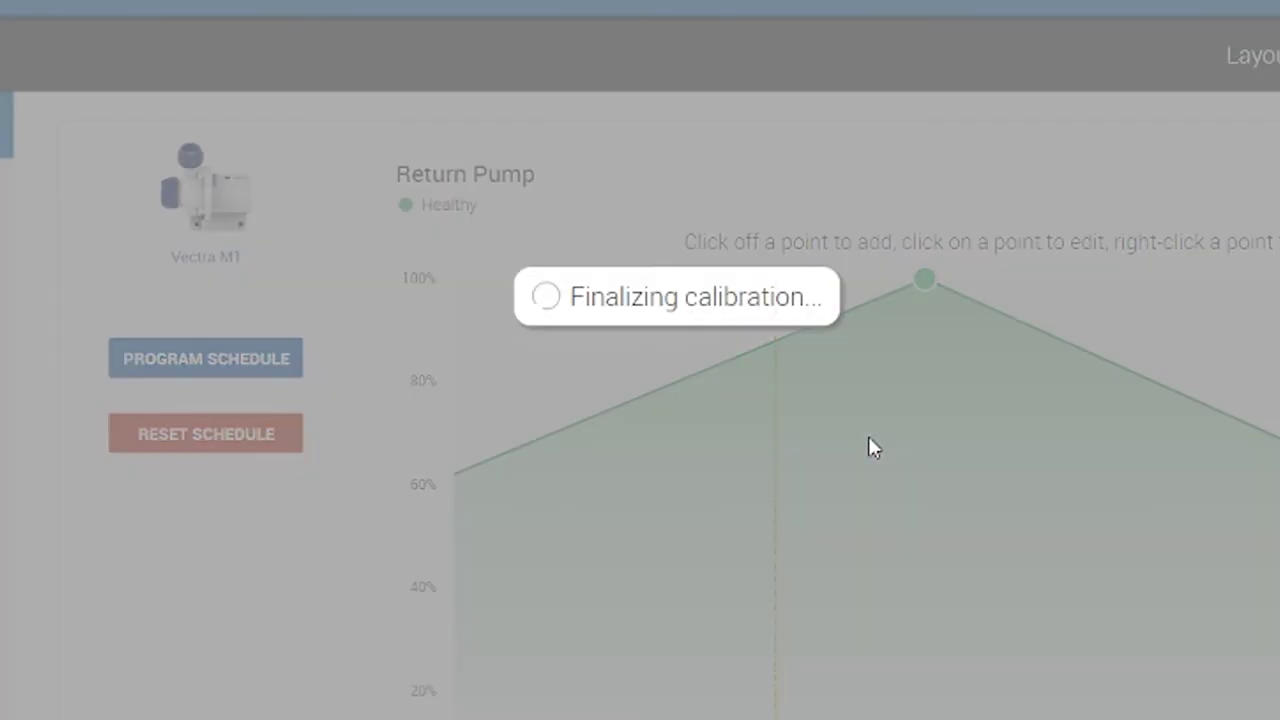